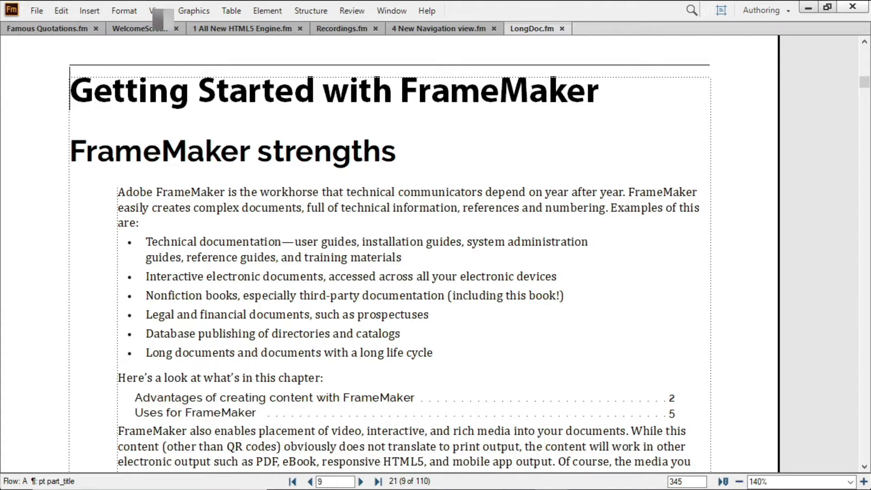
Show the Navigation View heading outline and expand Getting Started with FrameMaker
left_click(156, 17)
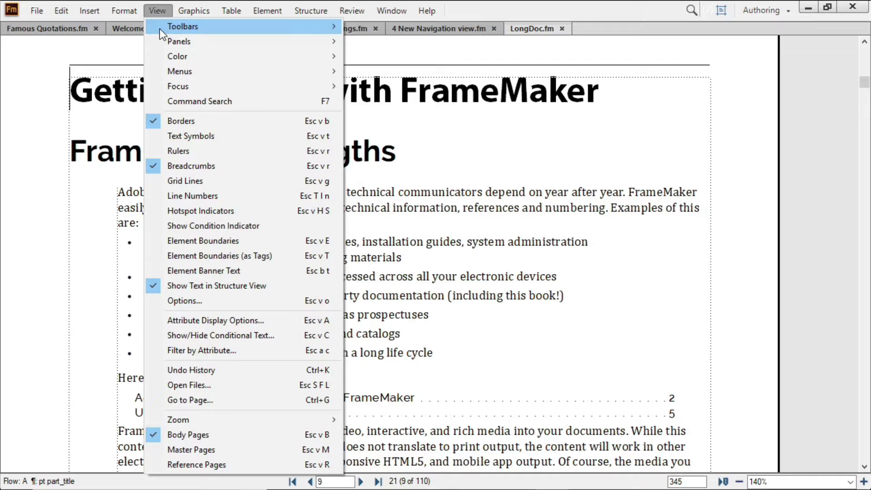
mouse_move(180, 41)
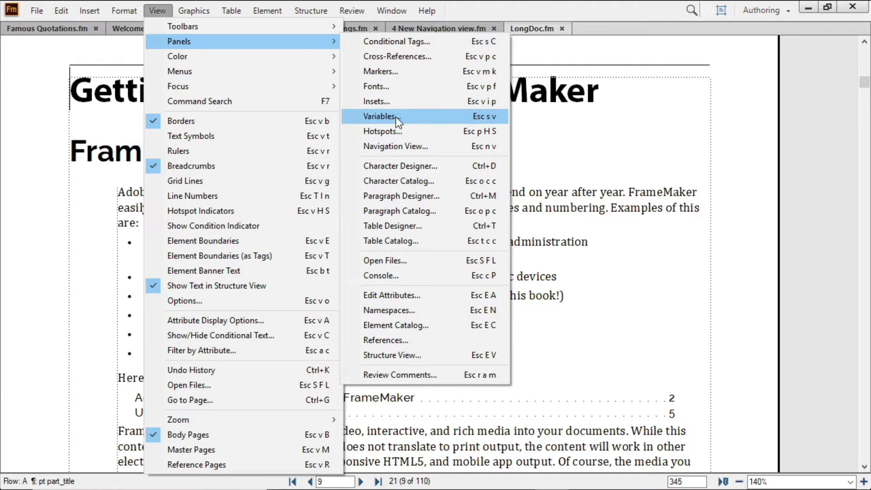
left_click(408, 151)
left_click(621, 184)
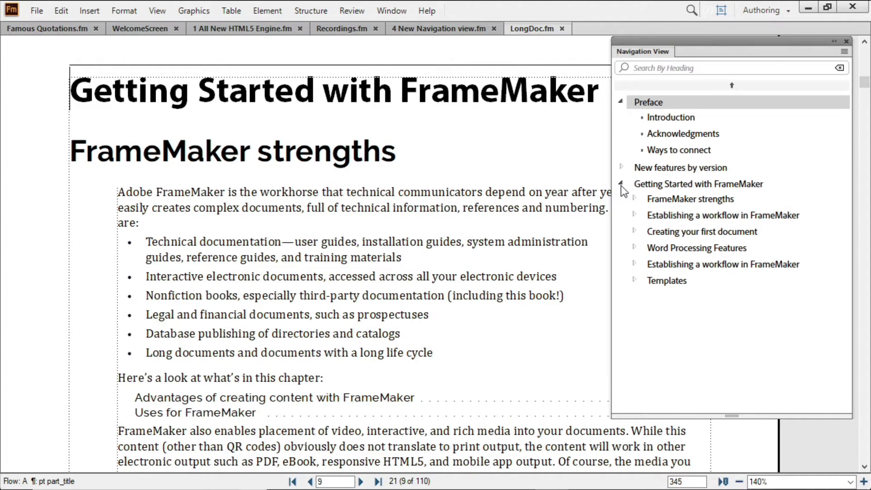
double_click(266, 91)
key("ctrl+m")
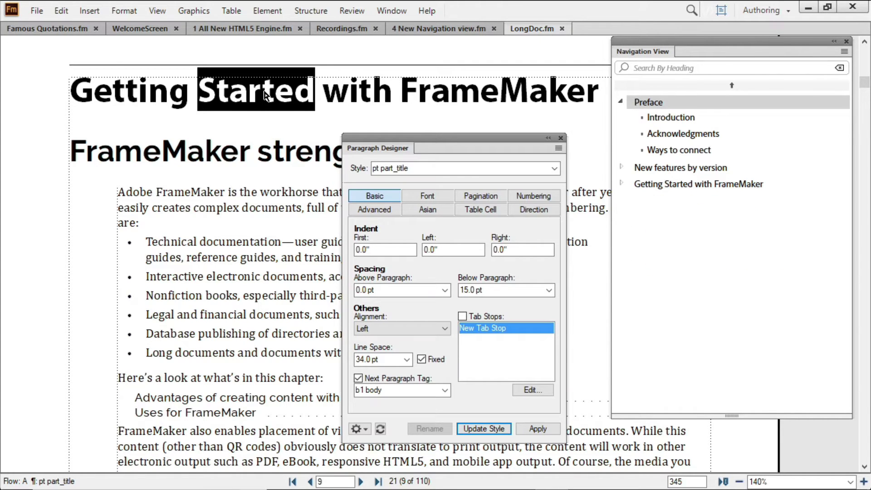
left_click(439, 199)
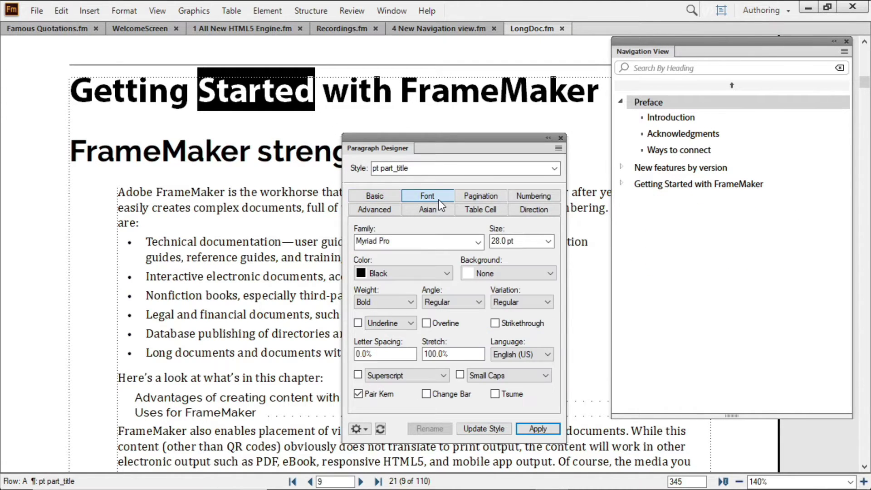
left_click(497, 240)
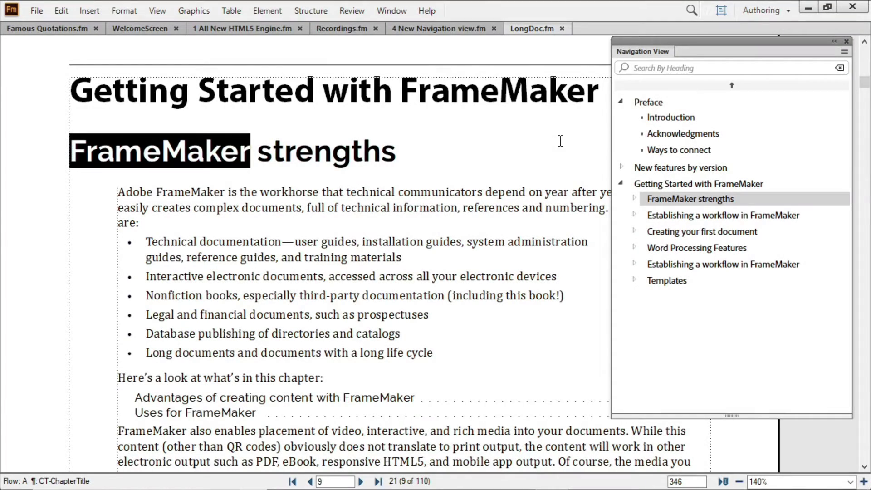
Jump to Establishing a workflow in FrameMaker, expand its subheadings, then visit Creating and editing content
left_click(679, 222)
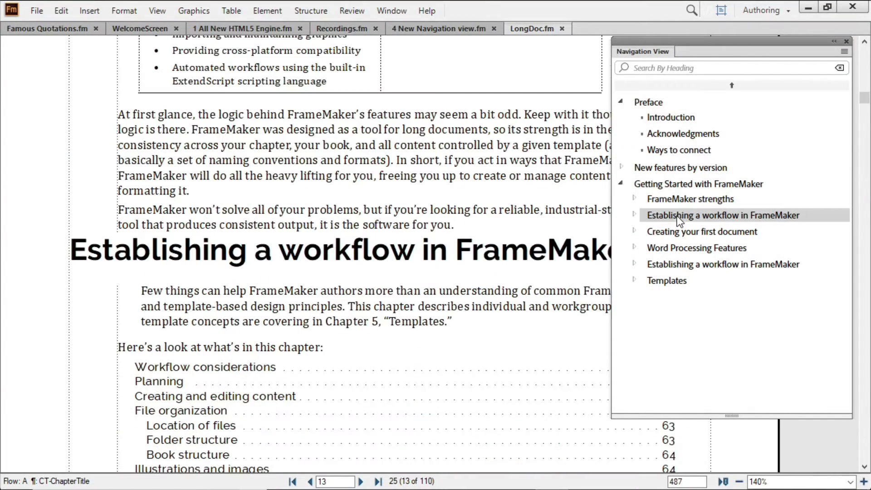
left_click(633, 215)
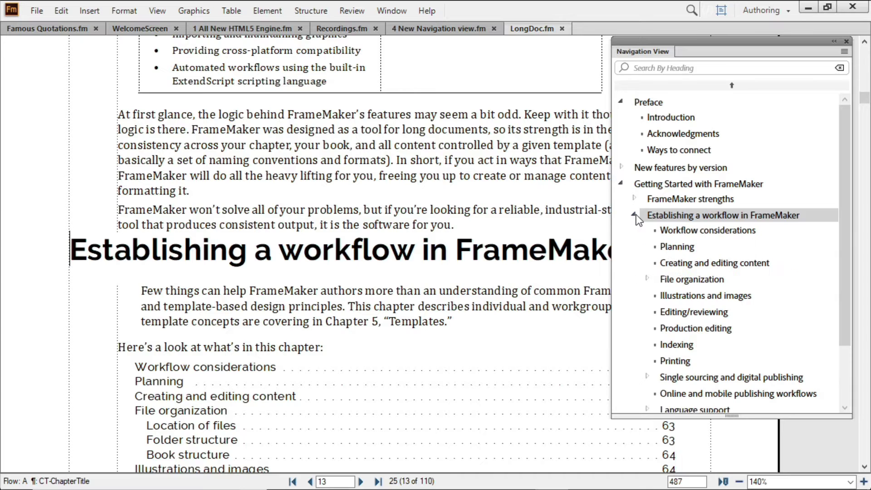
left_click(701, 266)
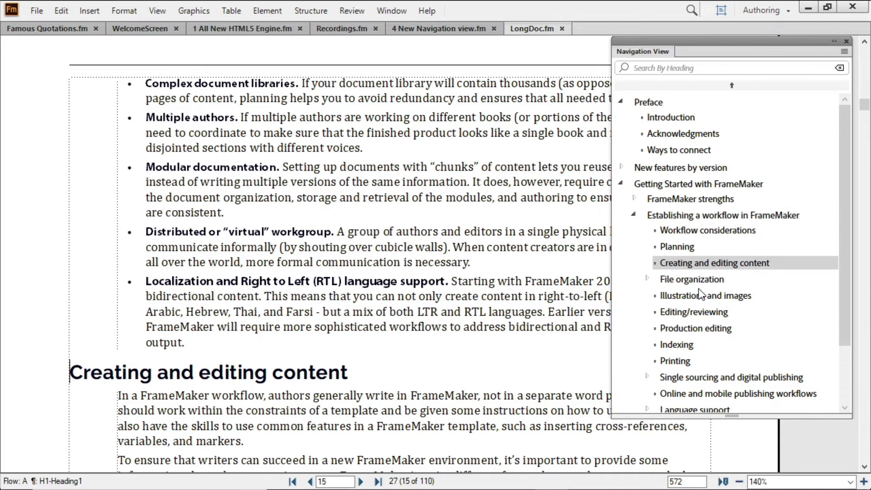
Visit Editing/reviewing, File organization, Workflow considerations and New features, then return to Establishing a workflow
left_click(716, 313)
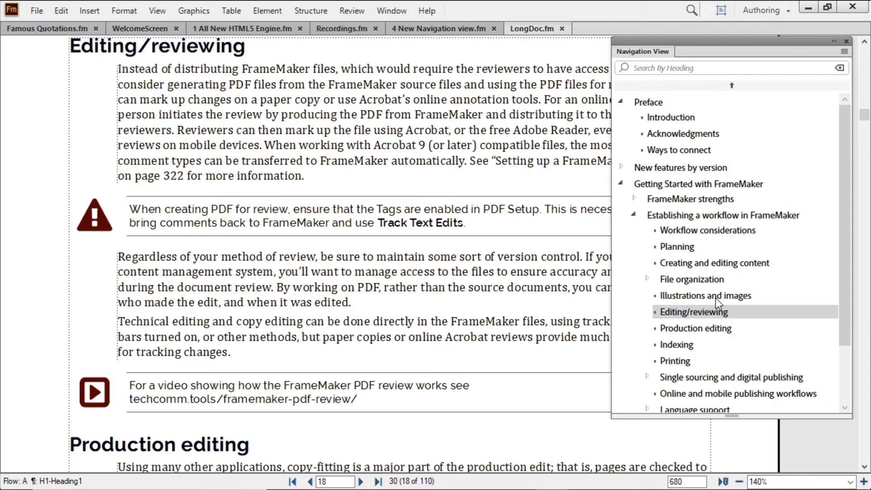
left_click(703, 281)
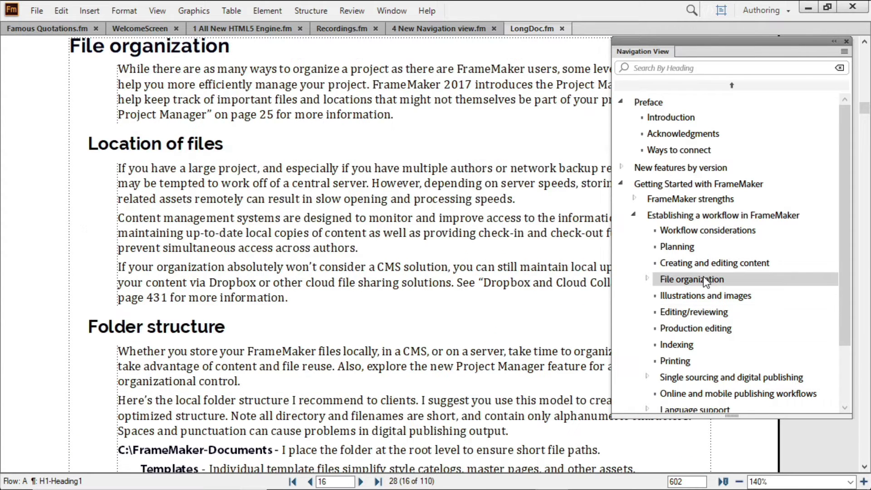
left_click(689, 233)
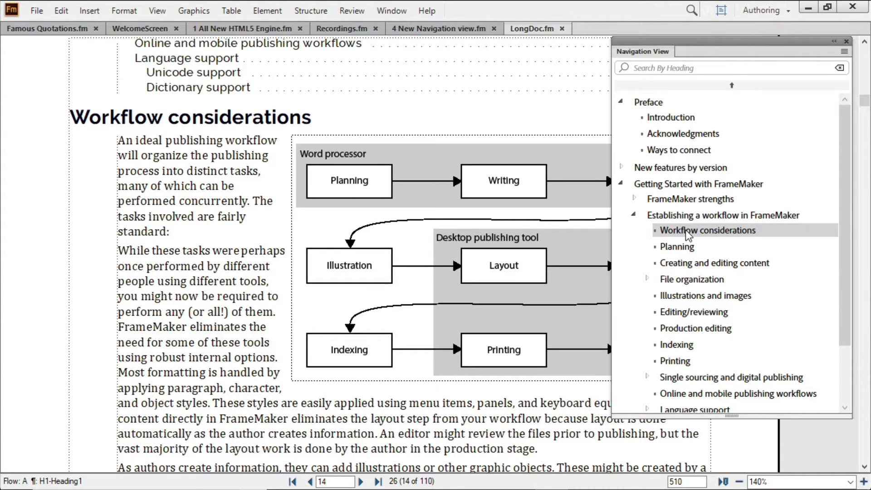
left_click(668, 175)
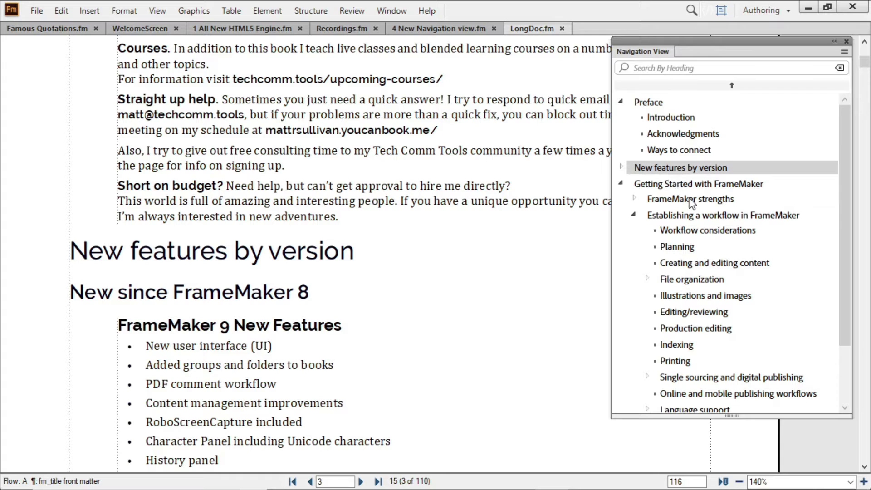
left_click(696, 219)
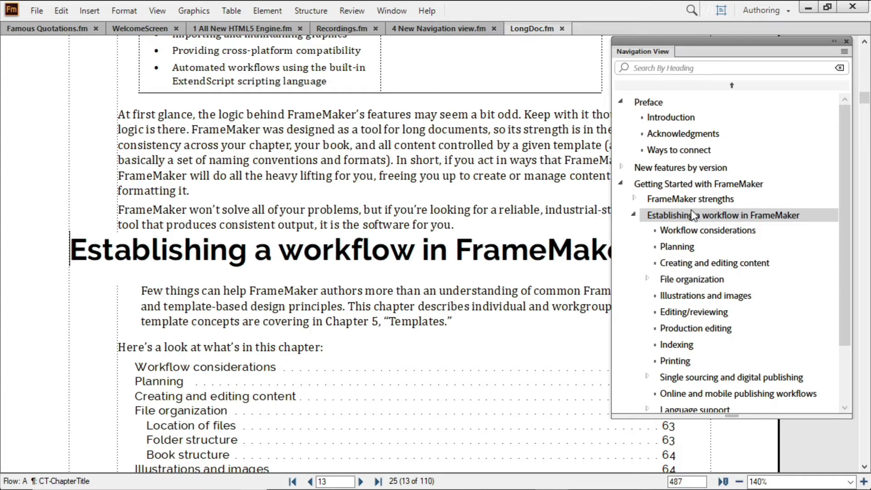
Filter headings by 'text', then visit Moving text, Track Text Edits and Importing Text sections
left_click(658, 67)
type("text")
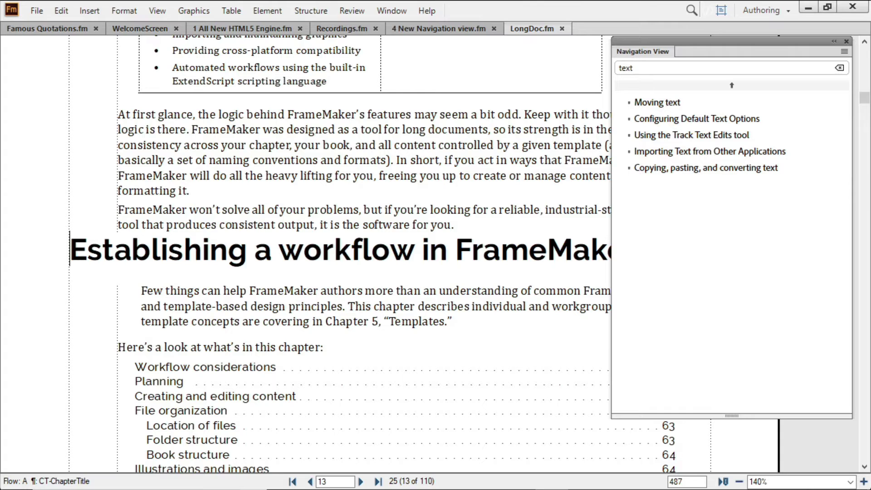
left_click(664, 104)
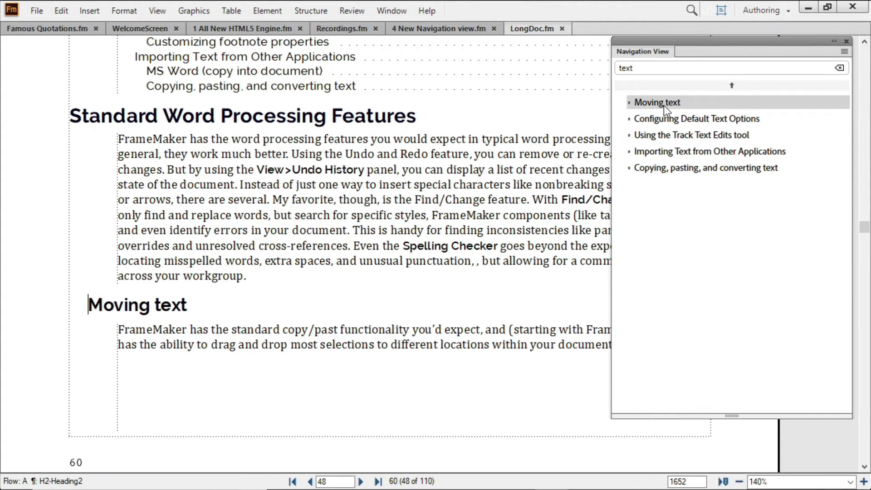
left_click(676, 135)
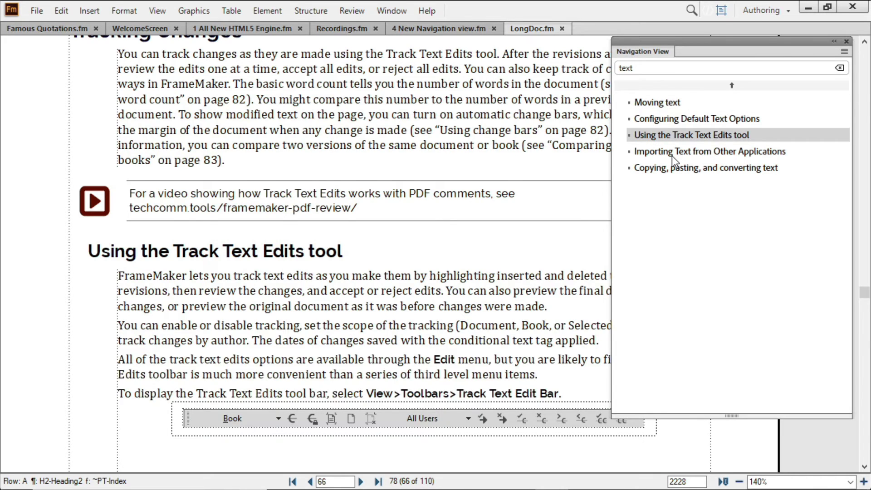
left_click(672, 156)
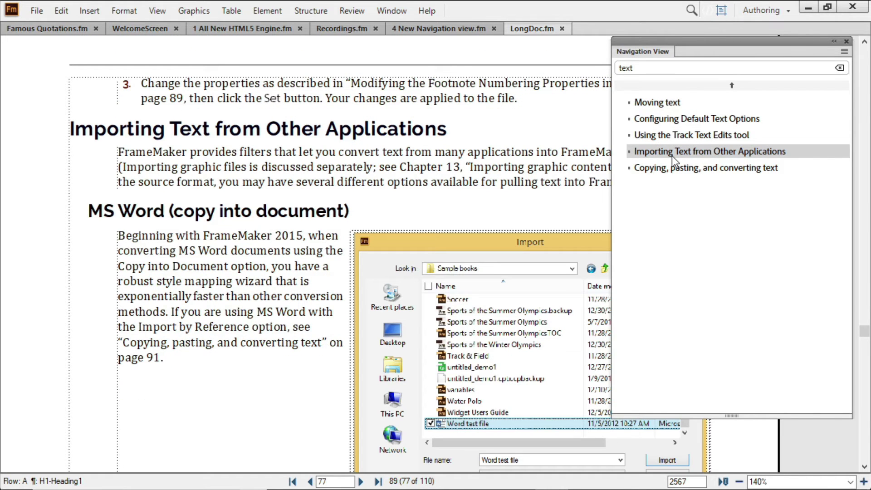